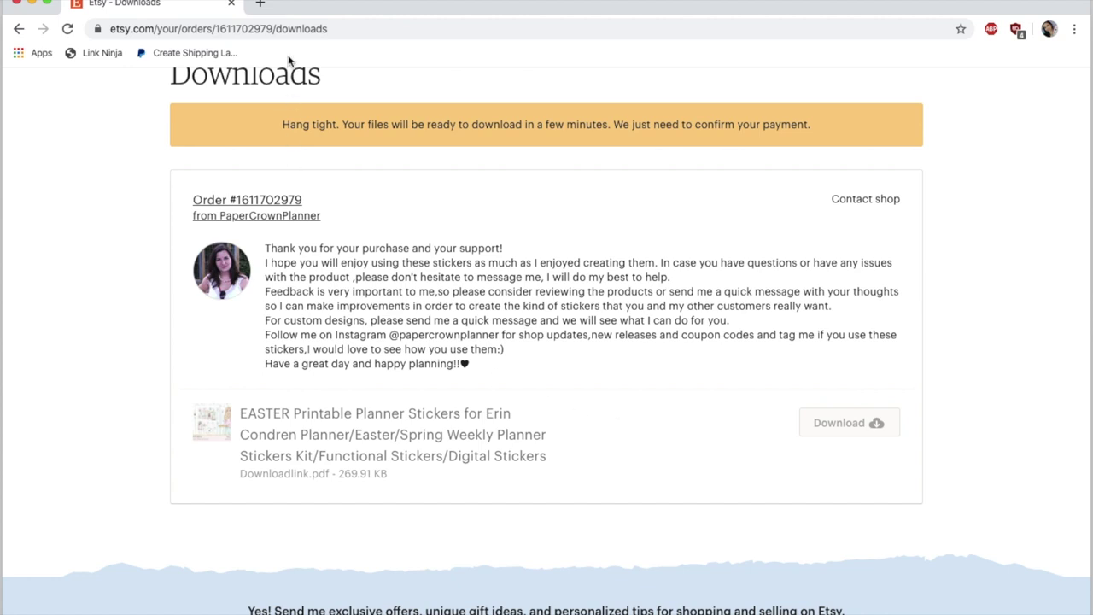
Reload the Etsy order's downloads page to check whether the file is ready.
{"action": "left_click", "coordinate": [68, 29]}
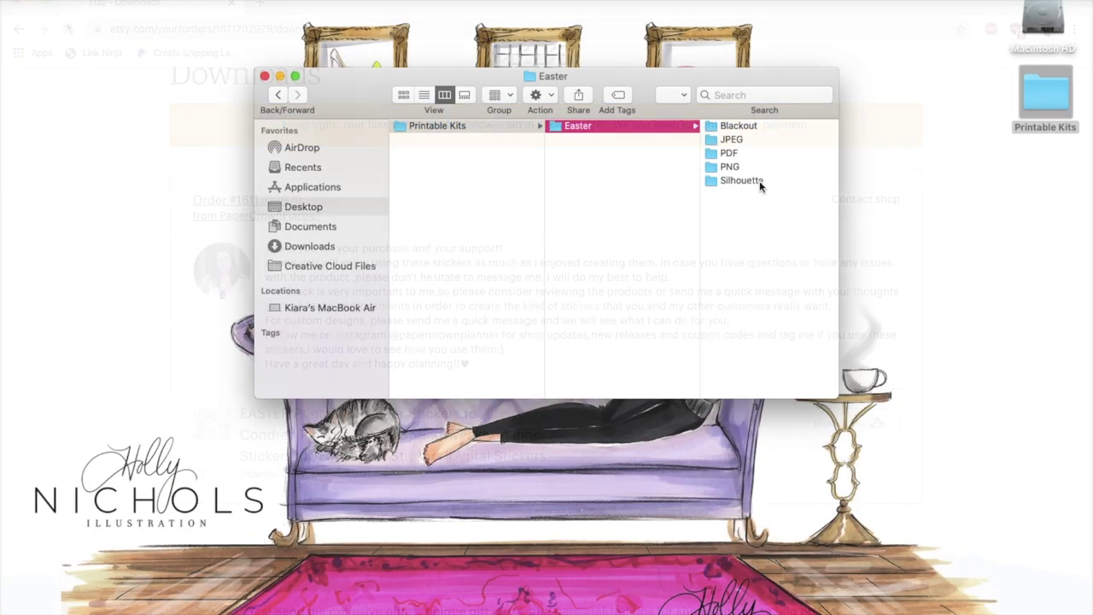
In the Easter kit's Silhouette folder, select the Page 1_brunette cut file and switch to Silhouette Studio.
{"action": "left_click", "coordinate": [739, 180]}
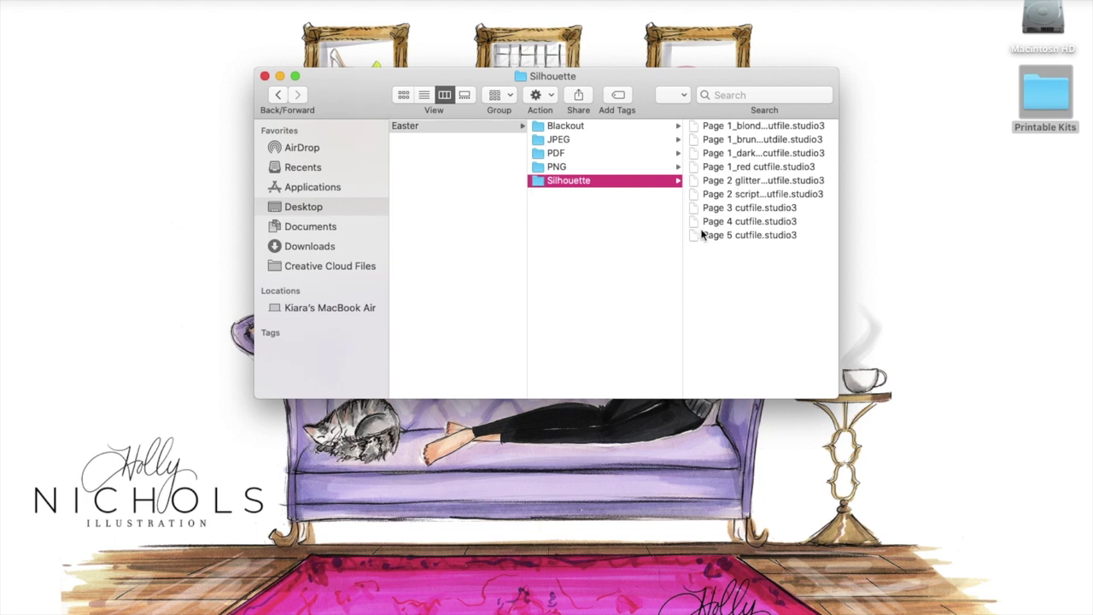
{"action": "left_click", "coordinate": [745, 139]}
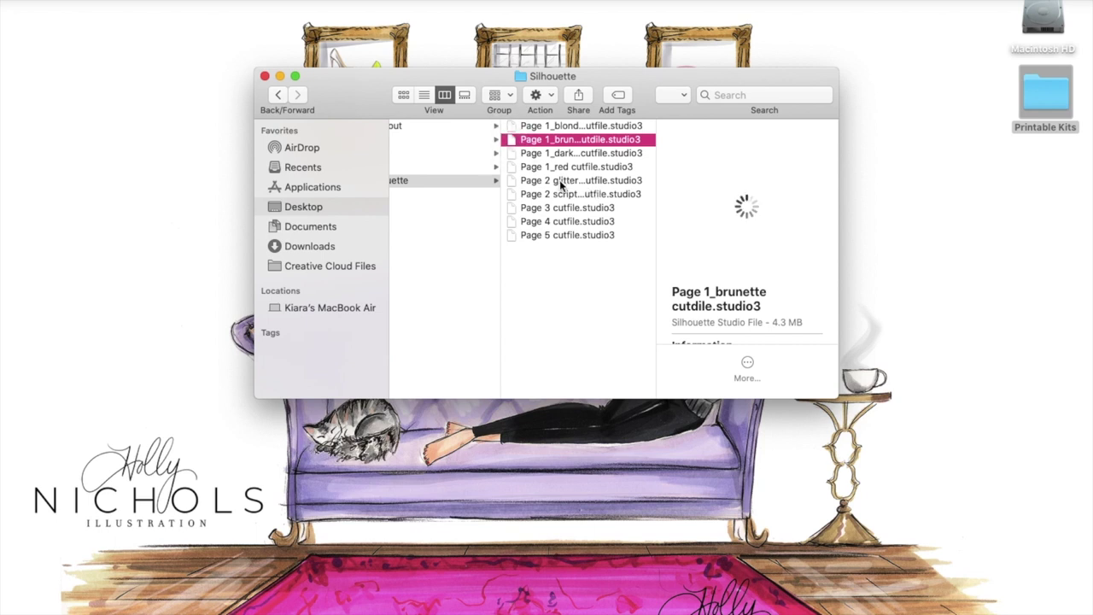
{"action": "mouse_move", "coordinate": [846, 598]}
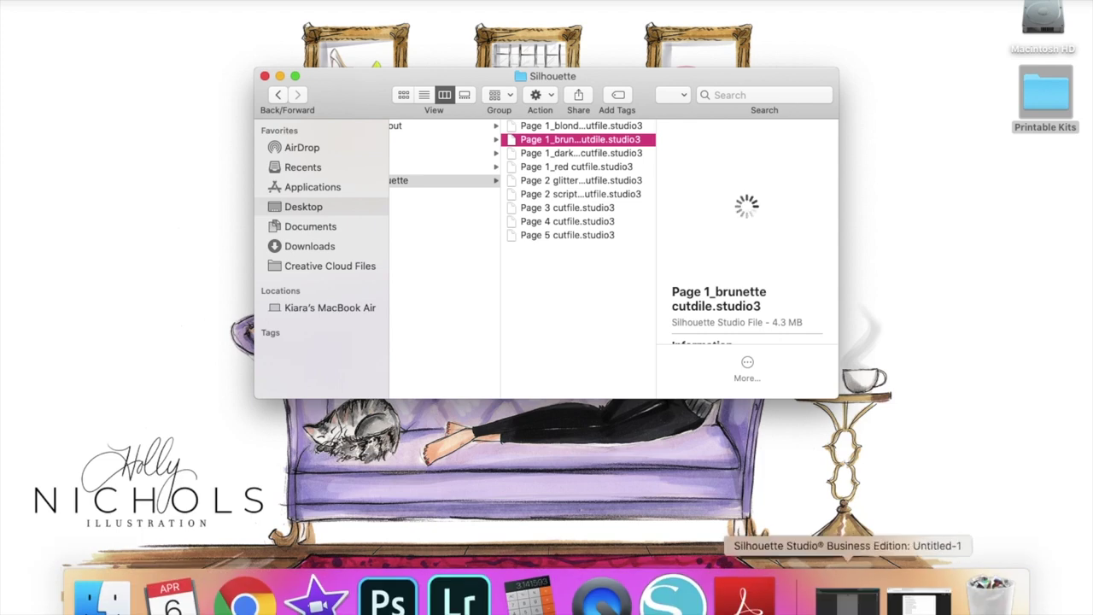
{"action": "left_click", "coordinate": [845, 598]}
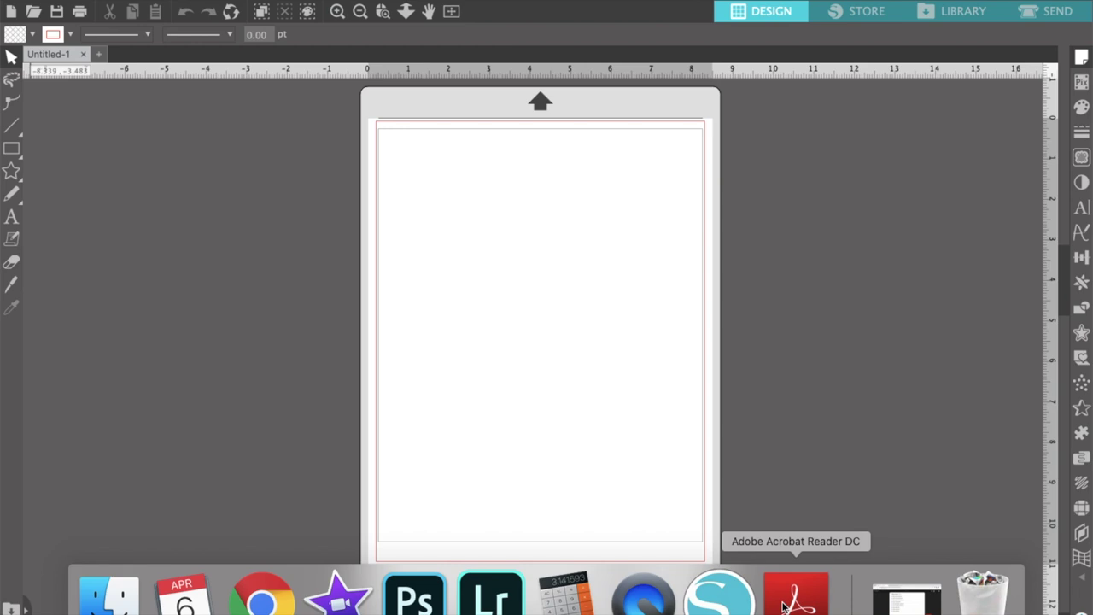
Quit Adobe Acrobat Reader DC.
{"action": "right_click", "coordinate": [785, 603]}
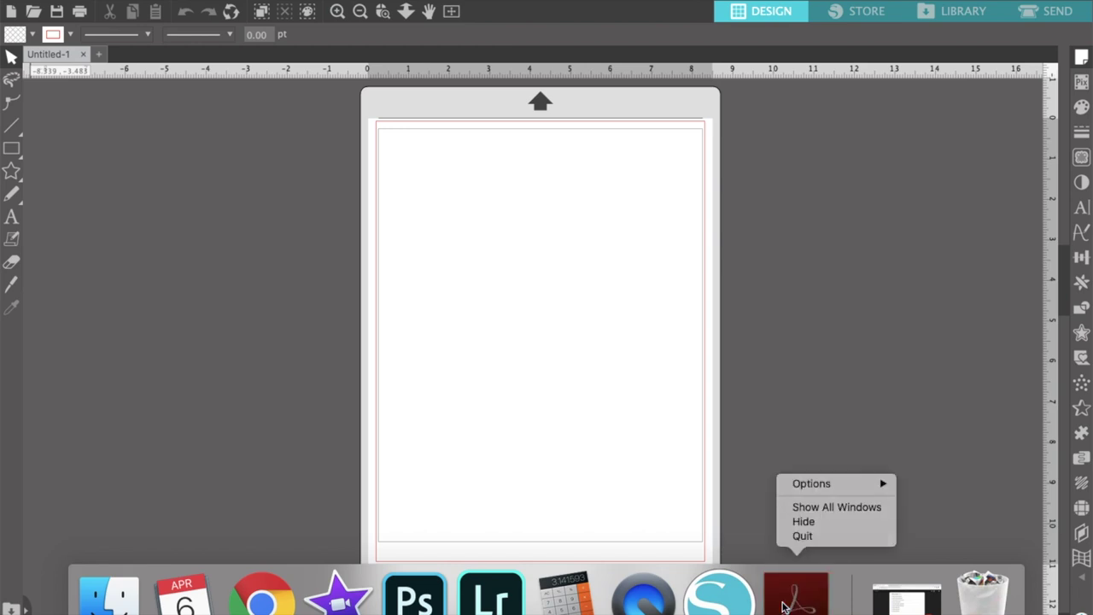
{"action": "left_click", "coordinate": [803, 536]}
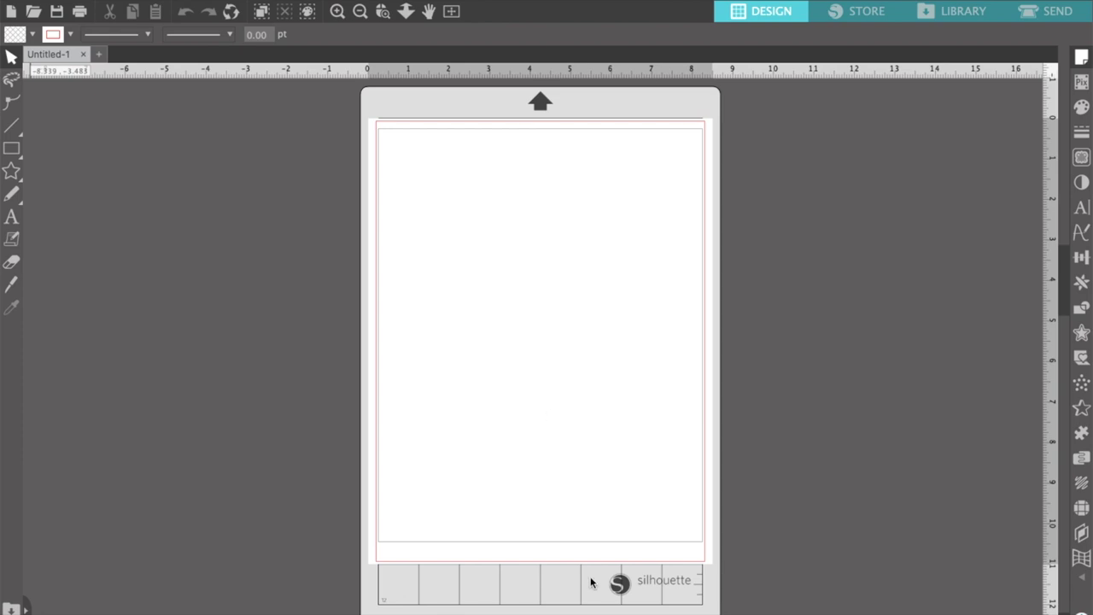
Look through the open Page 2, Page 3, Page 4 and Page 5 cut files and return to Page 1_brunette.
{"action": "mouse_move", "coordinate": [643, 610]}
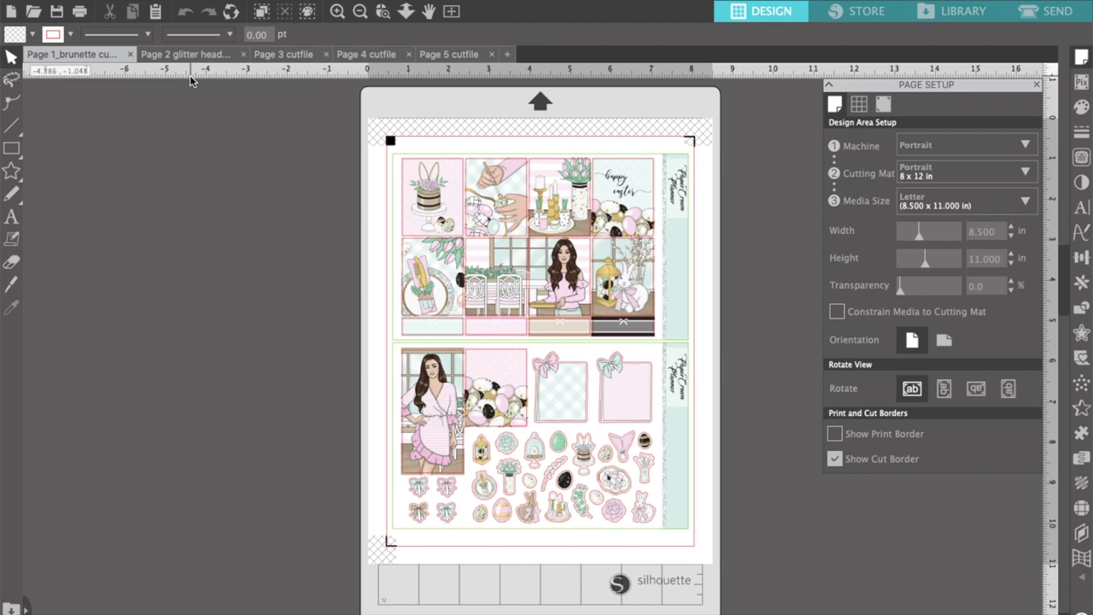
{"action": "left_click", "coordinate": [152, 55]}
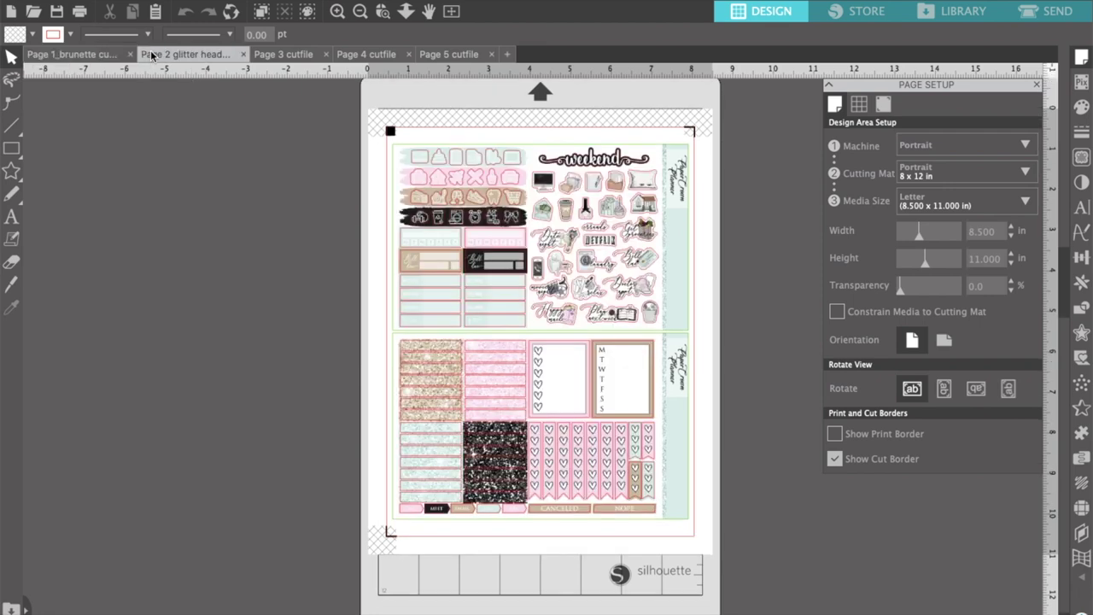
{"action": "left_click", "coordinate": [280, 54]}
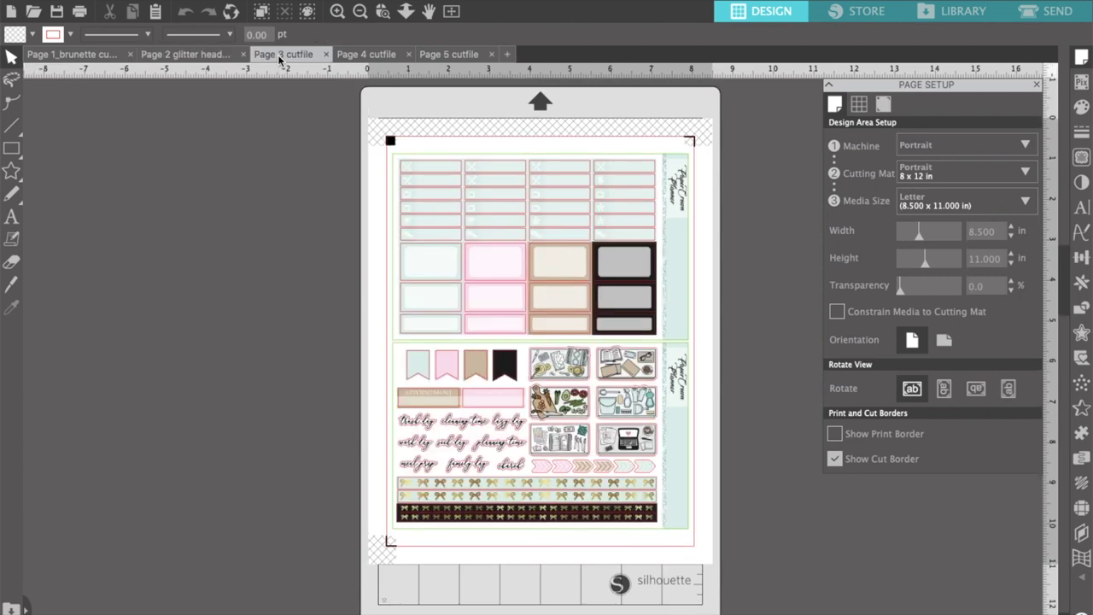
{"action": "left_click", "coordinate": [356, 55]}
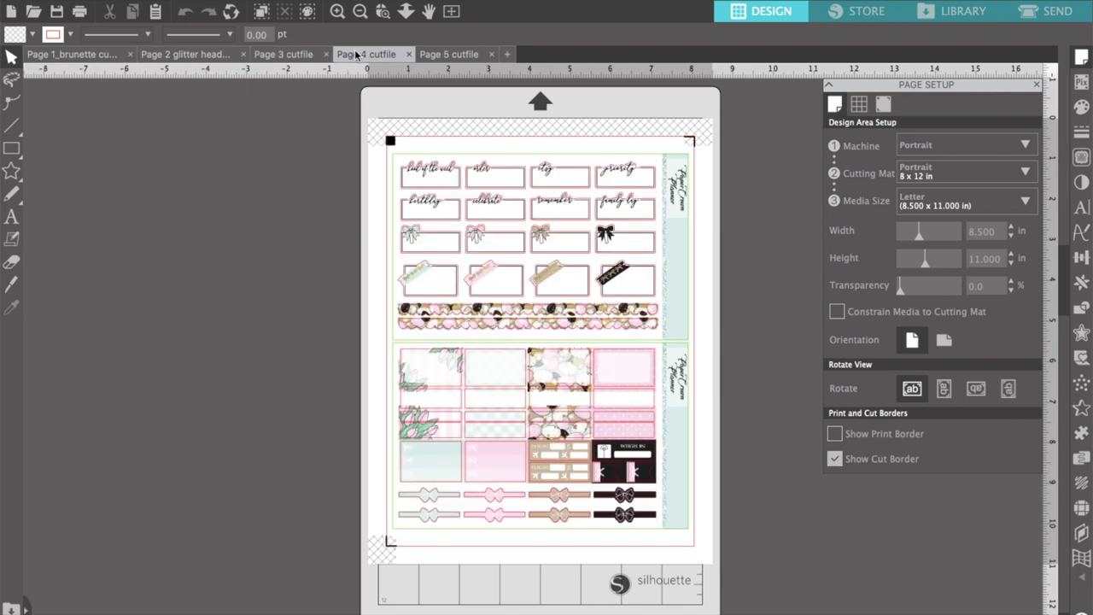
{"action": "left_click", "coordinate": [443, 56]}
{"action": "left_click", "coordinate": [39, 56]}
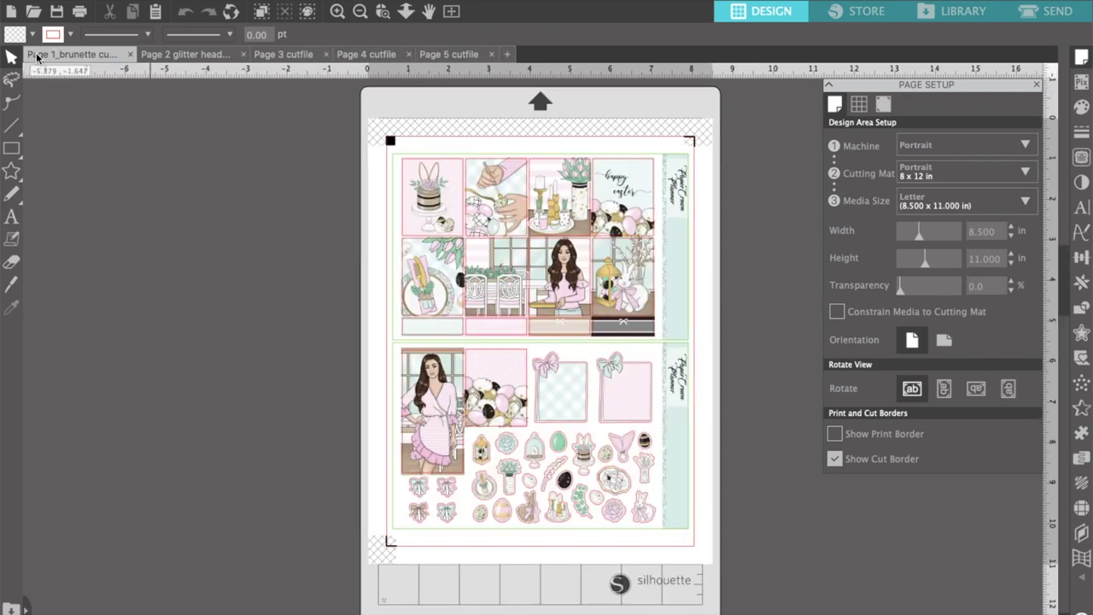
Review the Page 1 document's cutting mat, machine, grid and registration mark settings.
{"action": "left_click", "coordinate": [939, 175]}
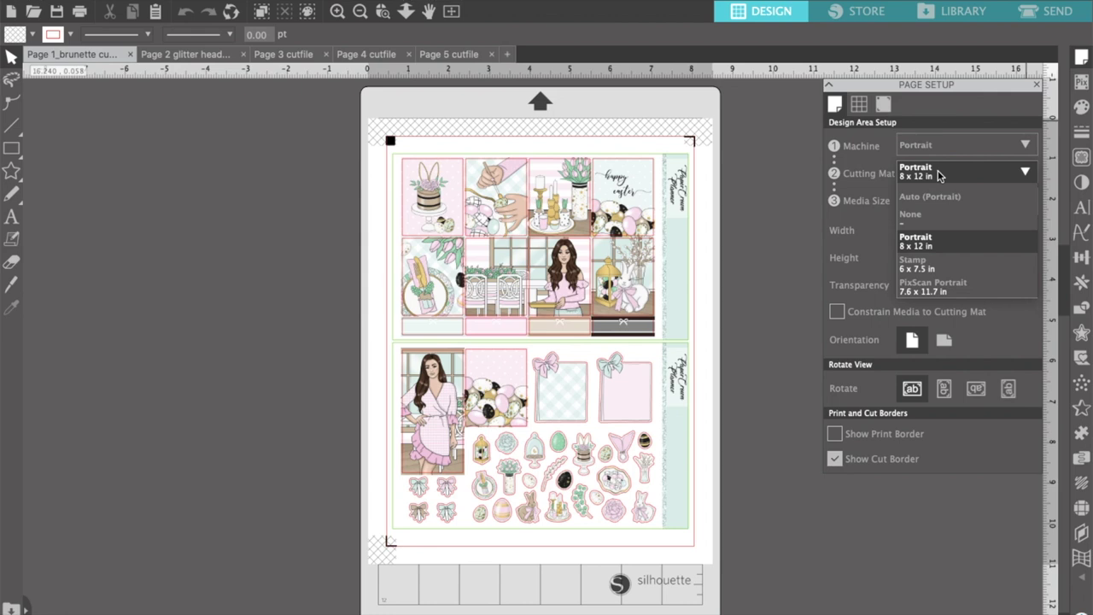
{"action": "left_click", "coordinate": [940, 175]}
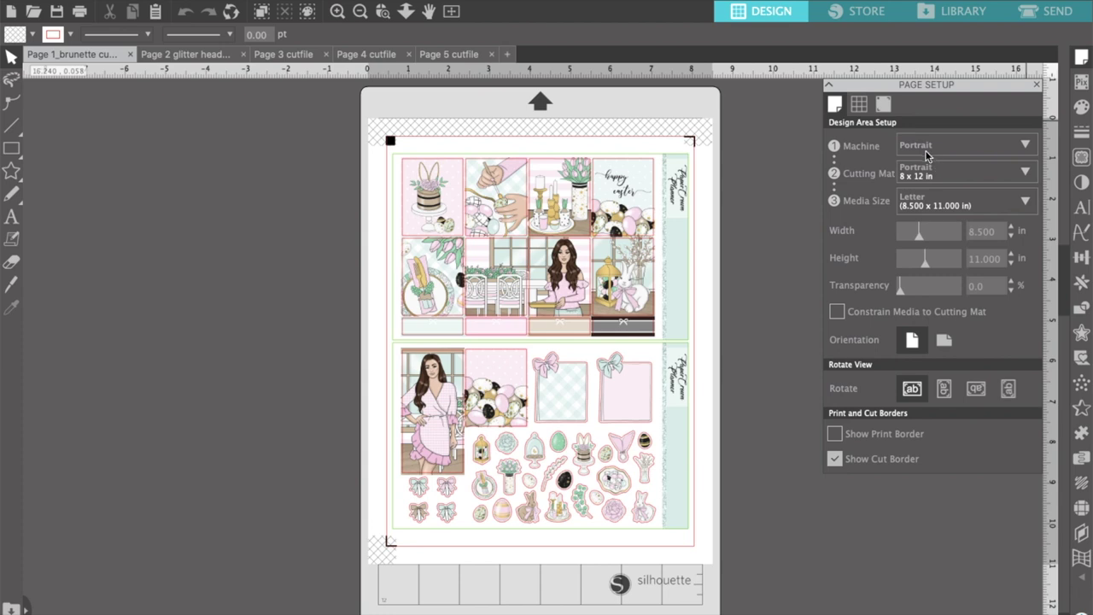
{"action": "left_click", "coordinate": [924, 147]}
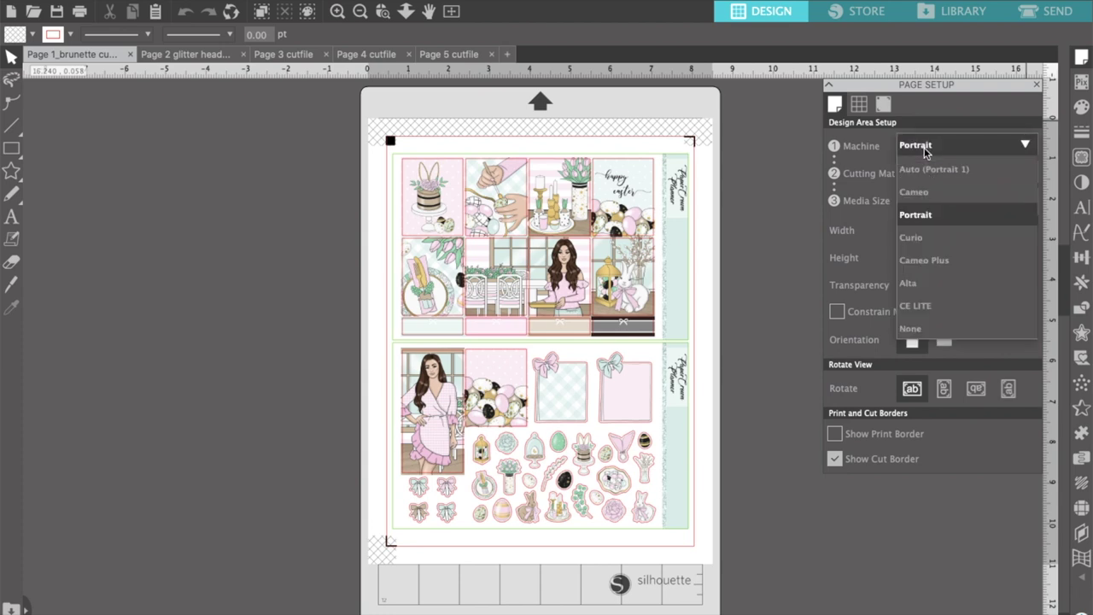
{"action": "left_click", "coordinate": [925, 151]}
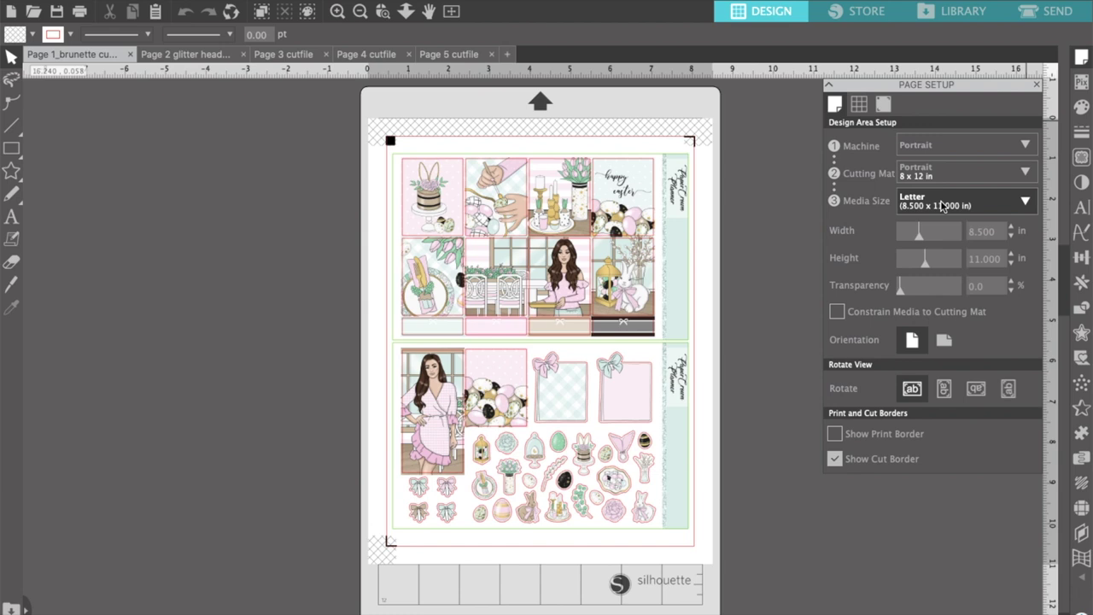
{"action": "left_click", "coordinate": [860, 105]}
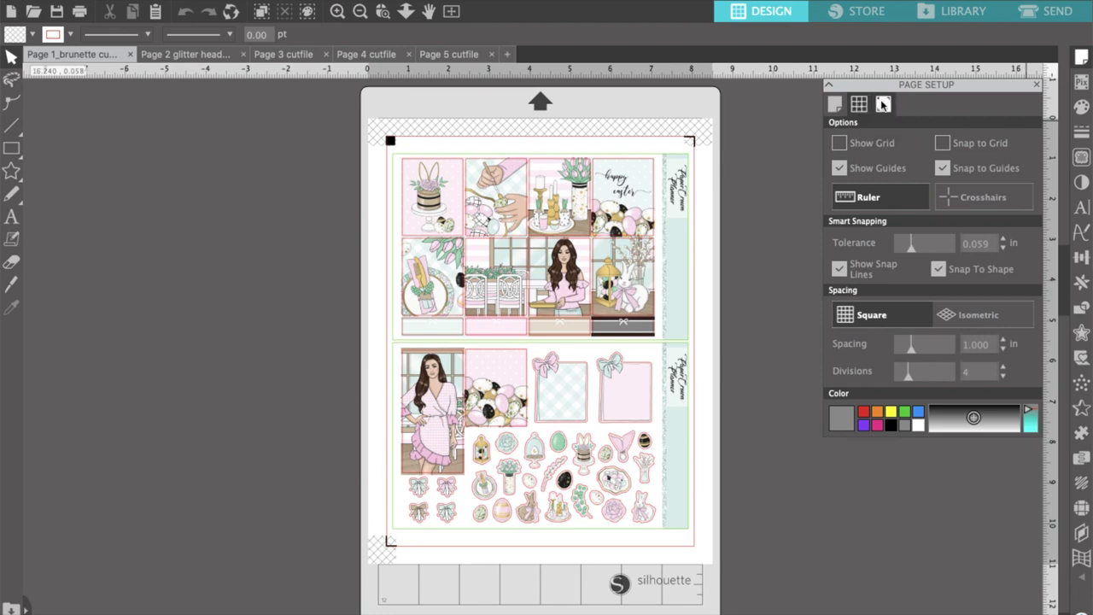
{"action": "left_click", "coordinate": [884, 105]}
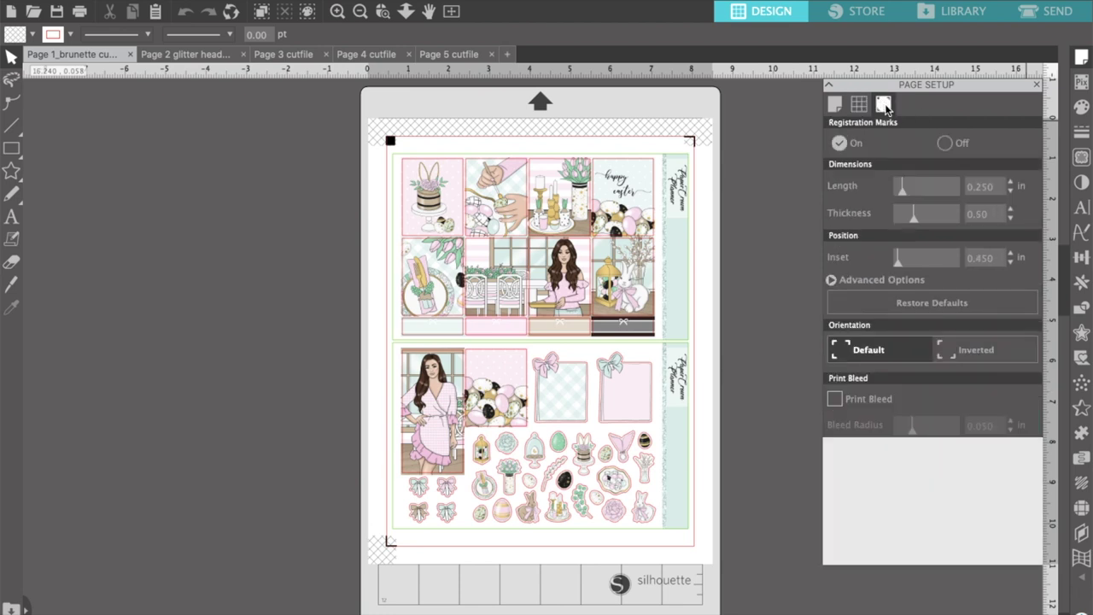
Try the default registration marks on Page 1 and nudge the whole design sideways to fit within them.
{"action": "left_click", "coordinate": [982, 295]}
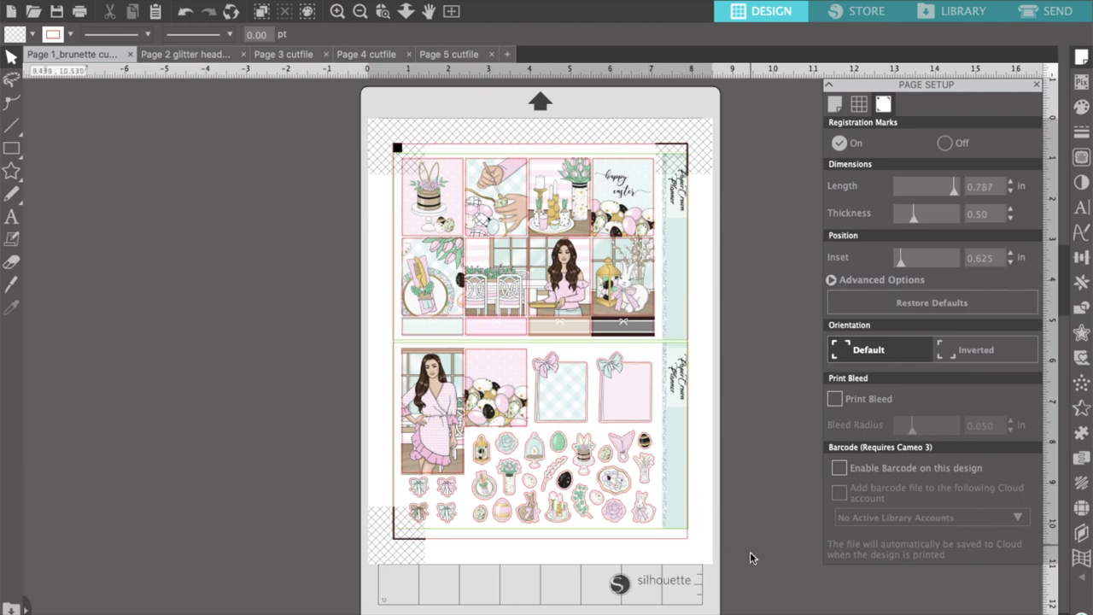
{"action": "left_click_drag", "start_coordinate": [736, 603], "coordinate": [675, 542]}
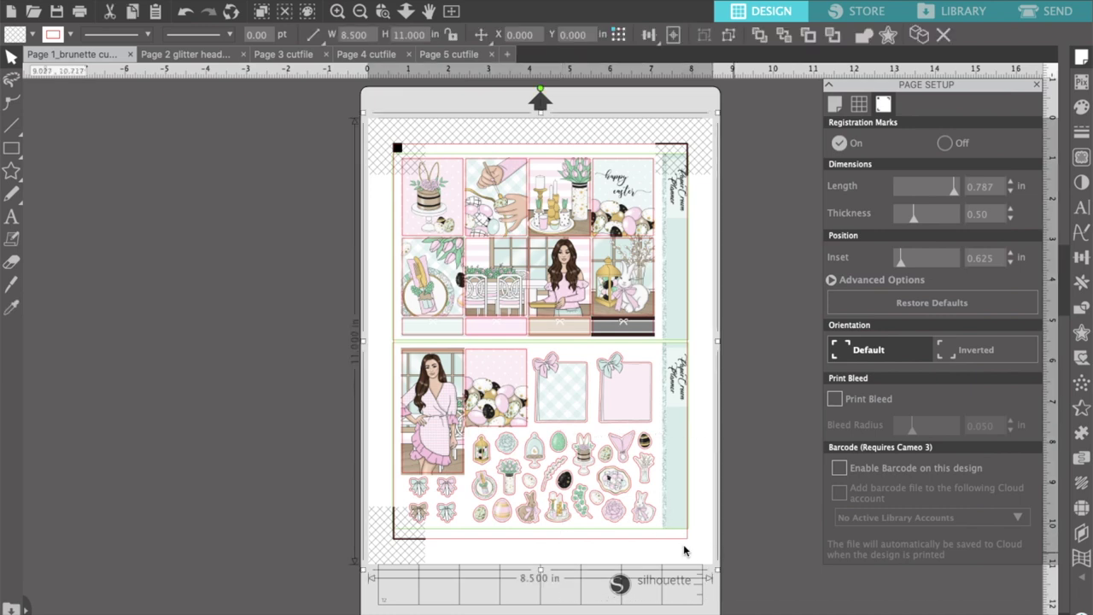
{"action": "left_click_drag", "start_coordinate": [684, 549], "coordinate": [683, 549]}
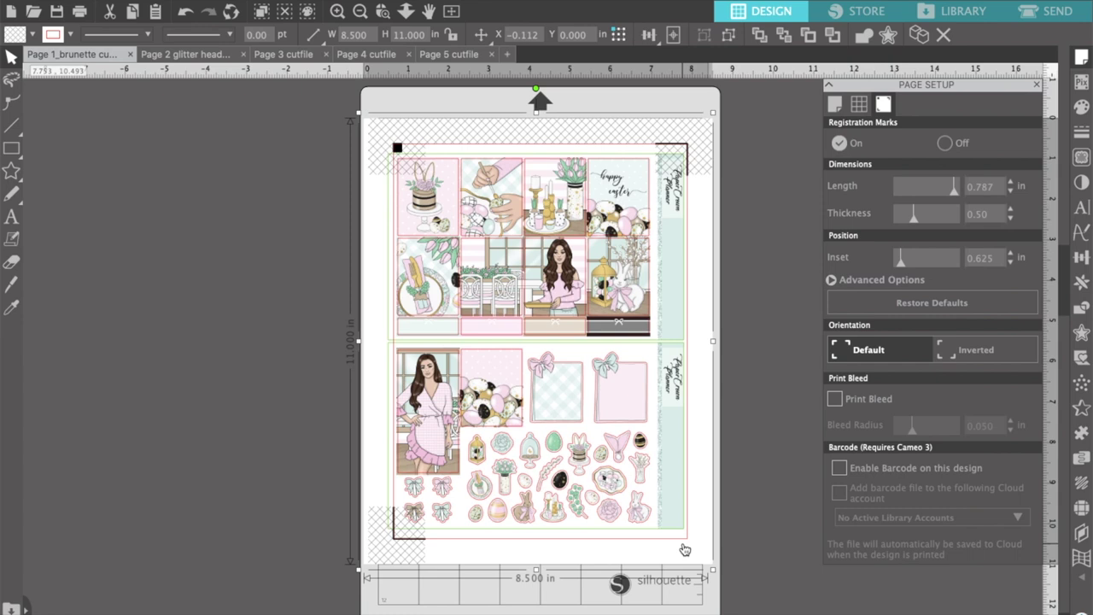
{"action": "left_click_drag", "start_coordinate": [684, 549], "coordinate": [685, 549]}
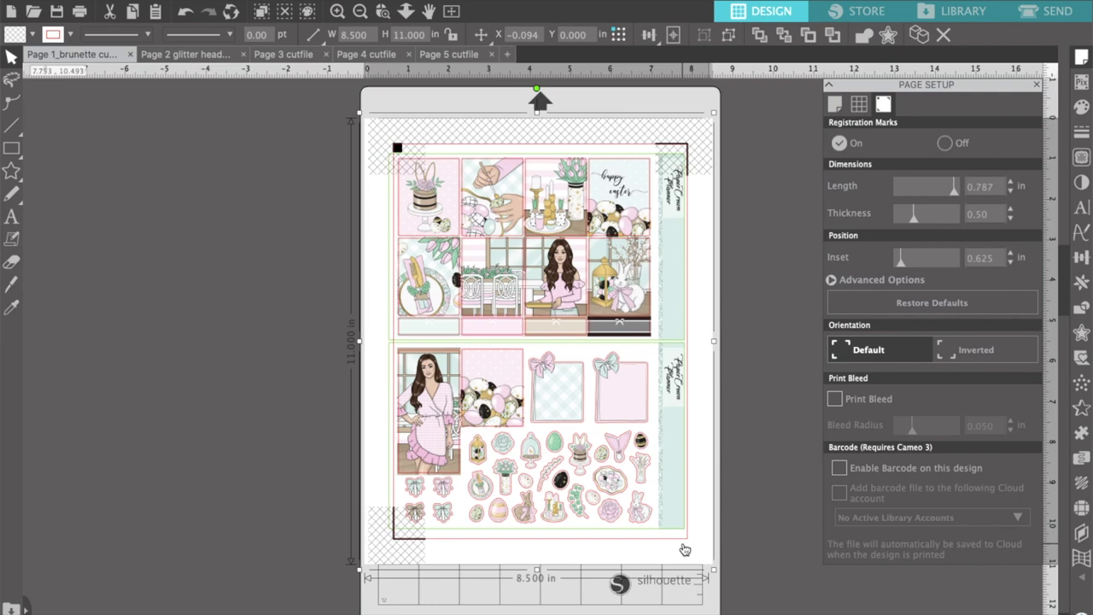
{"action": "left_click_drag", "start_coordinate": [684, 549], "coordinate": [685, 549]}
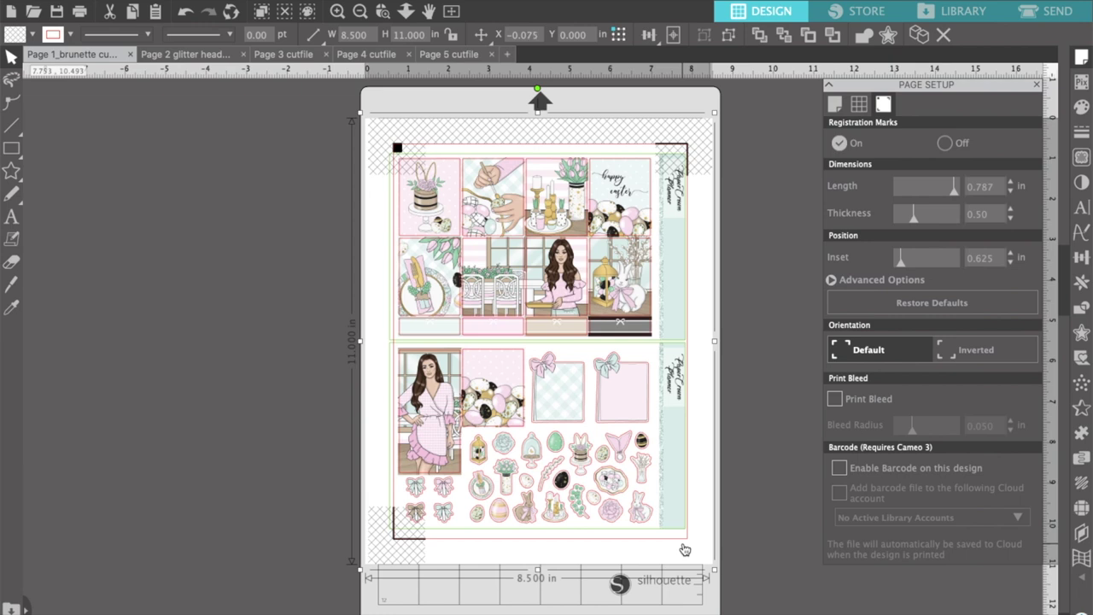
{"action": "left_click_drag", "start_coordinate": [685, 549], "coordinate": [684, 549]}
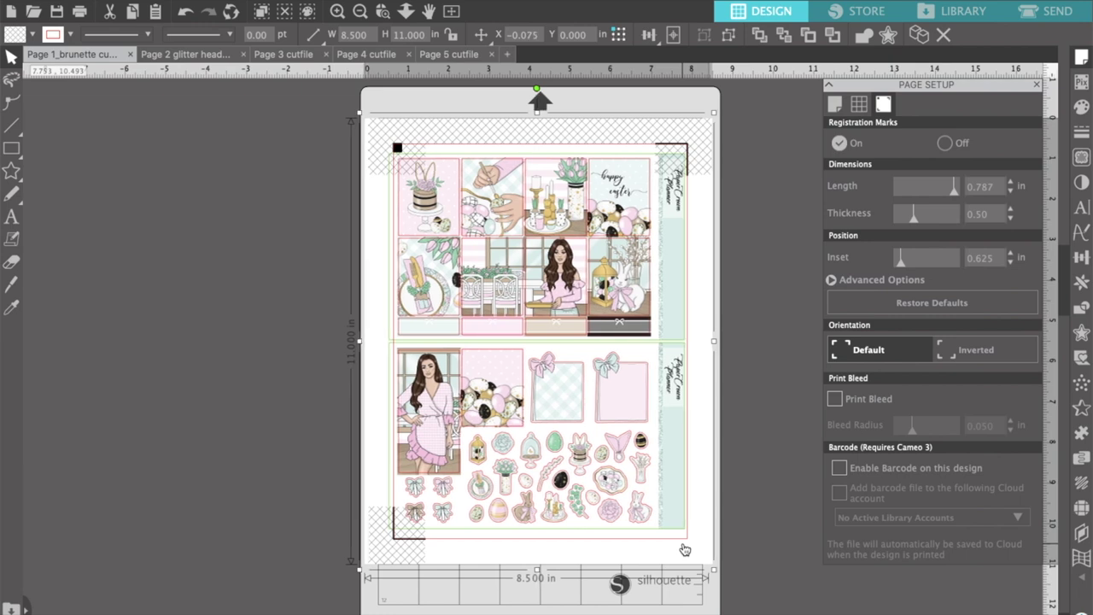
{"action": "left_click_drag", "start_coordinate": [684, 549], "coordinate": [685, 550]}
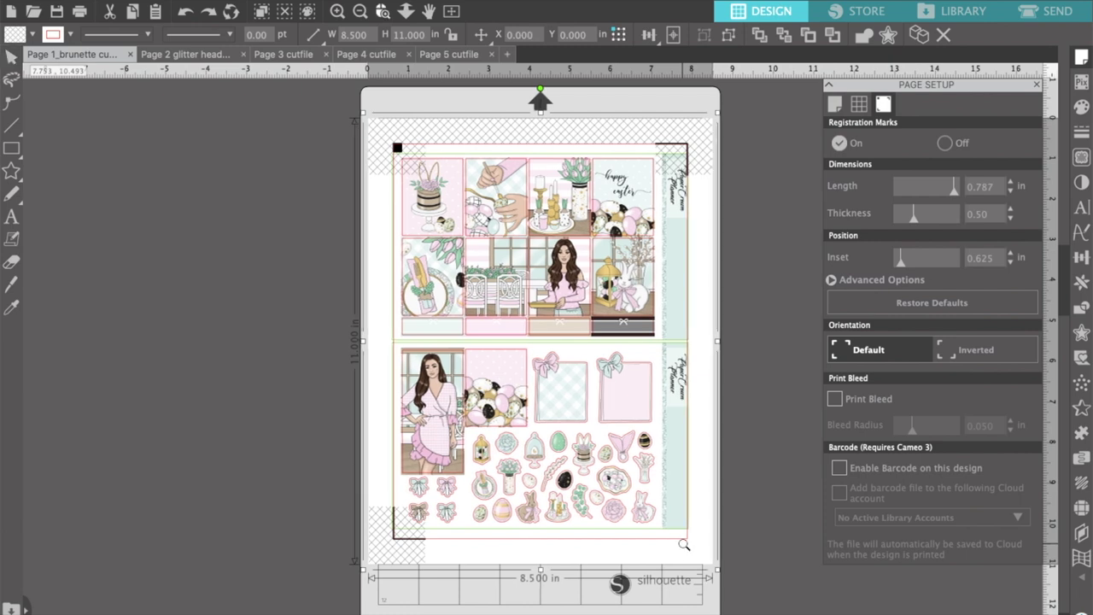
{"action": "key", "text": "Escape"}
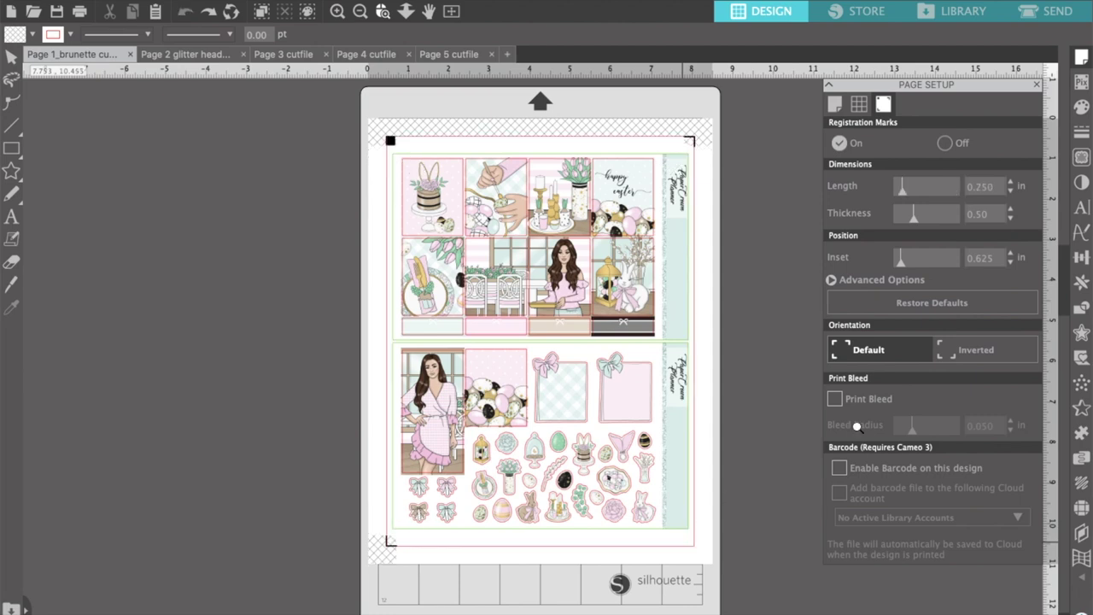
Restore the default registration mark settings in each of the five cut files, Page 1 through Page 5.
{"action": "left_click", "coordinate": [936, 306]}
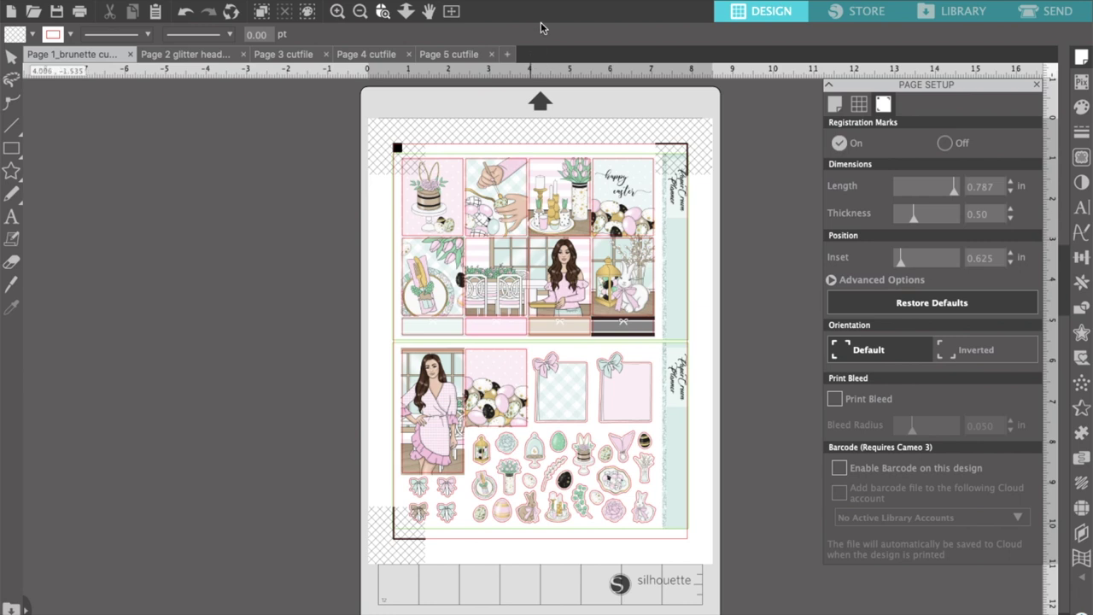
{"action": "left_click", "coordinate": [185, 53]}
{"action": "left_click", "coordinate": [907, 306]}
{"action": "left_click", "coordinate": [304, 54]}
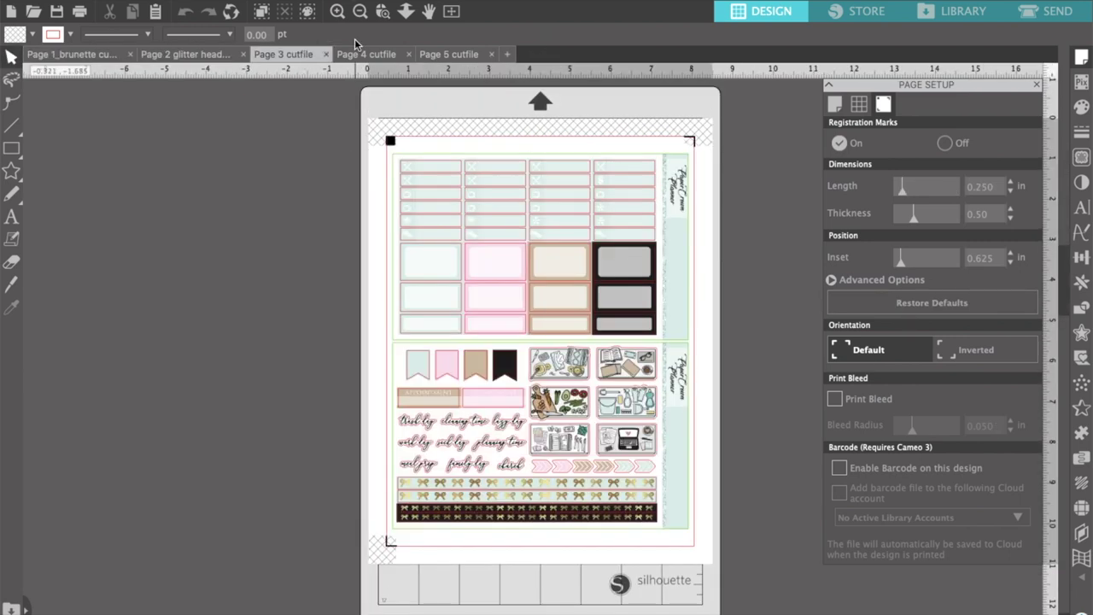
{"action": "left_click", "coordinate": [908, 306]}
{"action": "left_click", "coordinate": [365, 54]}
{"action": "left_click", "coordinate": [907, 306]}
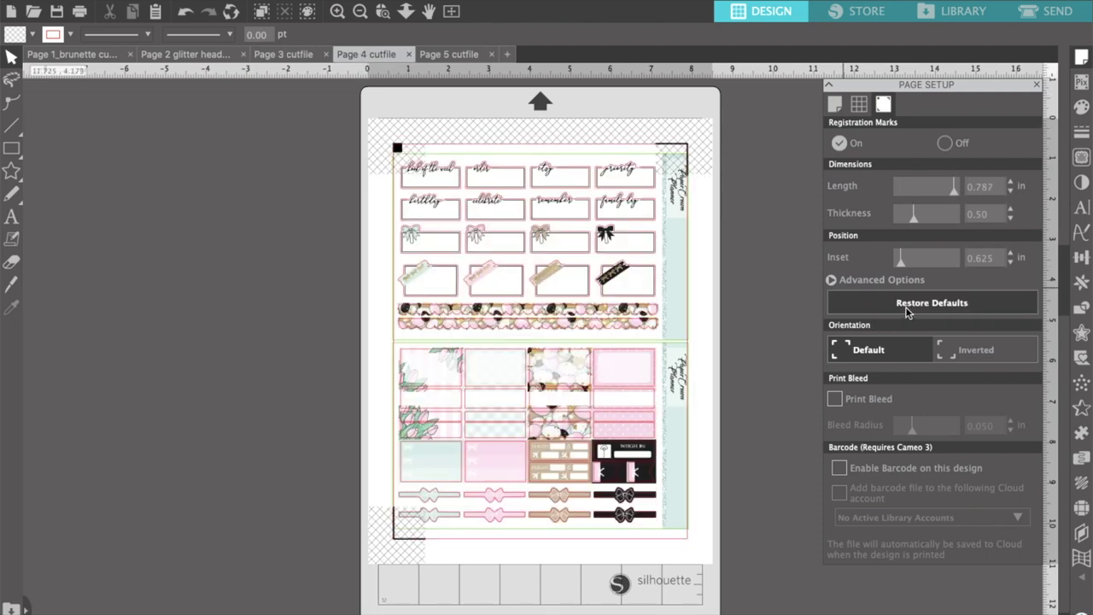
{"action": "left_click", "coordinate": [448, 54]}
{"action": "left_click", "coordinate": [914, 304]}
Try moving the whole Page 5 design up and to the left relative to the registration marks.
{"action": "left_click", "coordinate": [468, 363]}
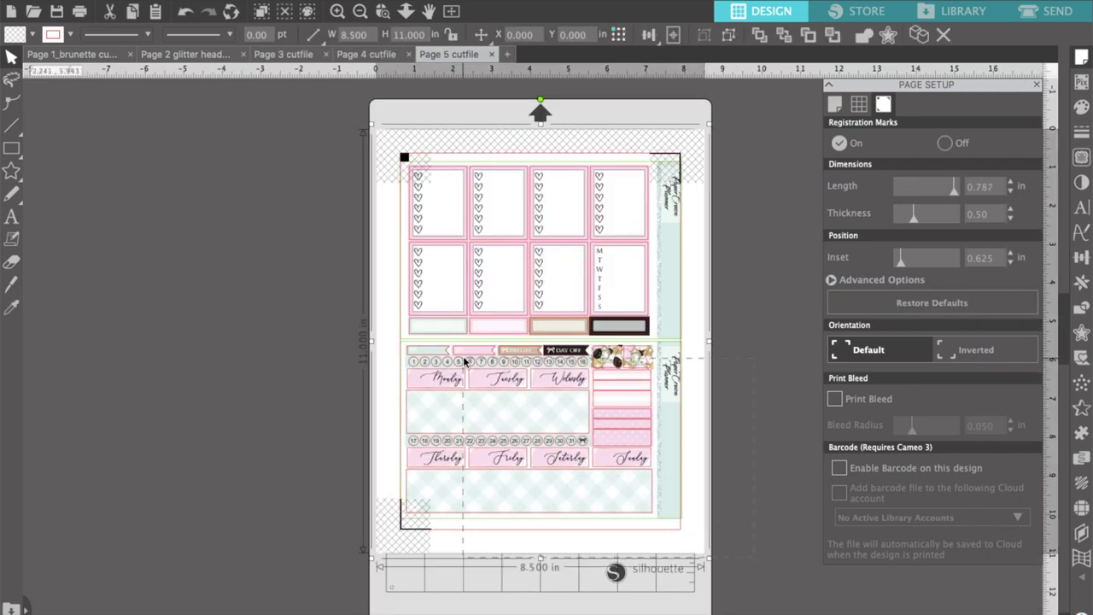
{"action": "left_click_drag", "start_coordinate": [483, 247], "coordinate": [500, 248]}
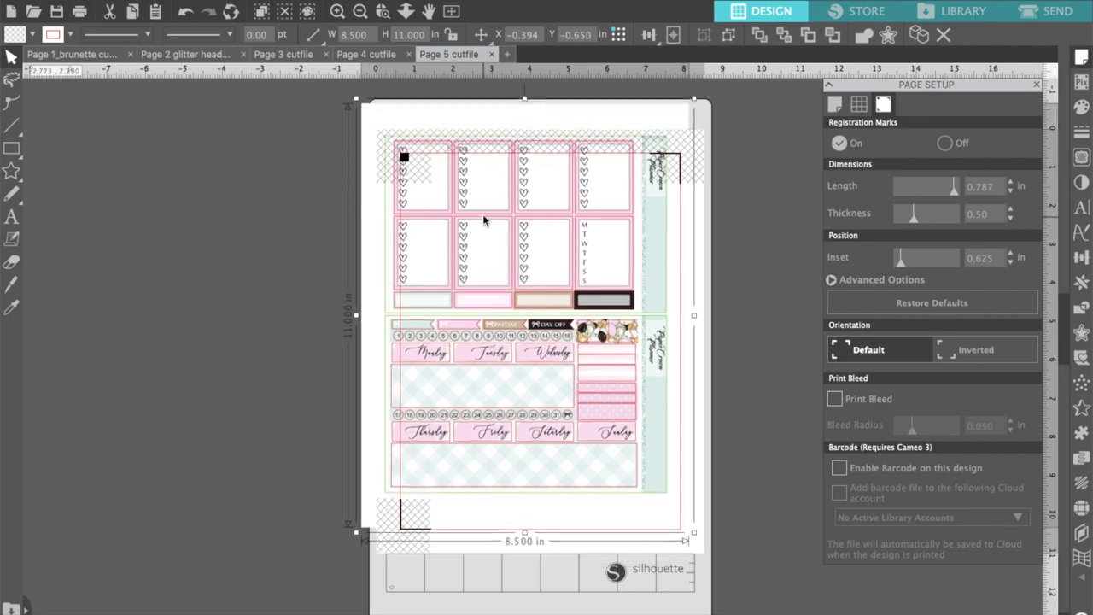
{"action": "left_click", "coordinate": [785, 205]}
Close Page Setup, return to the Page 1_brunette cut file and check the whole sheet in its print preview.
{"action": "left_click", "coordinate": [1037, 85]}
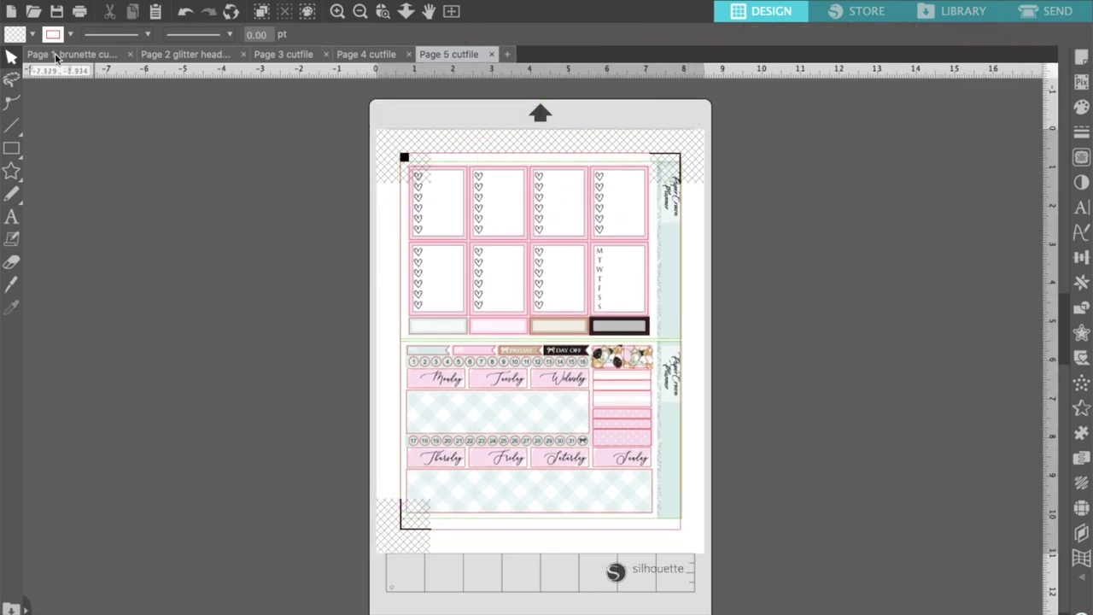
{"action": "key", "text": "ctrl+Tab"}
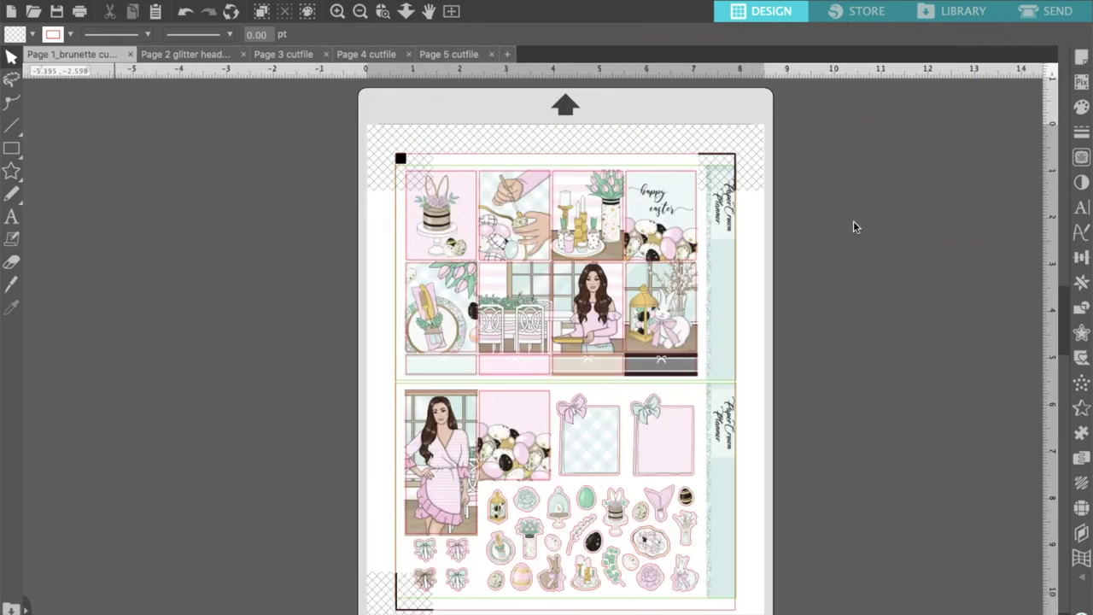
{"action": "key", "text": "ctrl+p"}
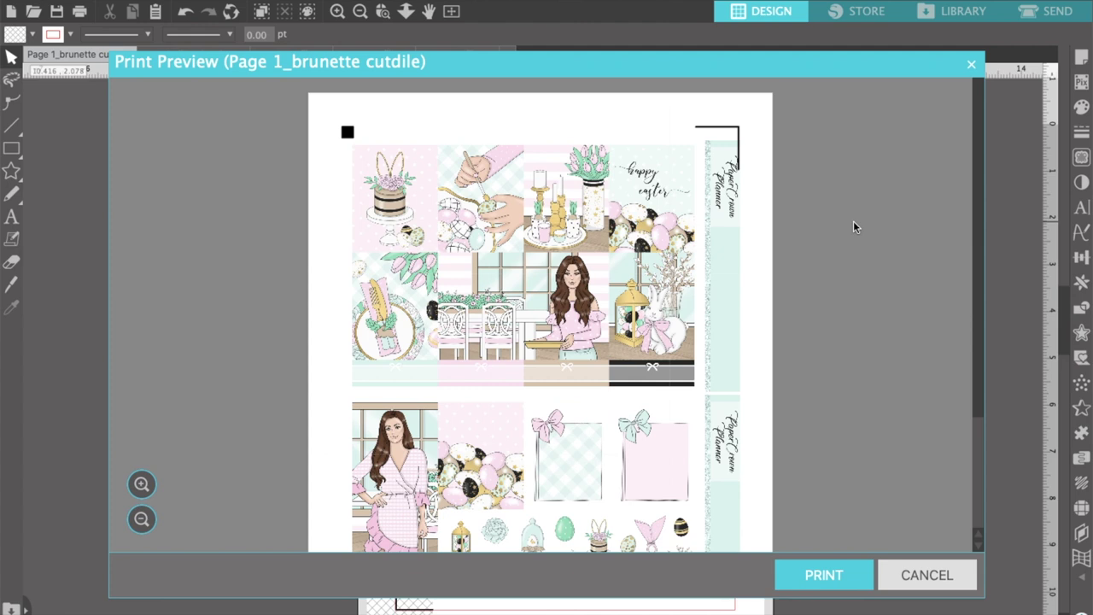
{"action": "scroll", "coordinate": [886, 389], "scroll_direction": "down", "scroll_amount": 5}
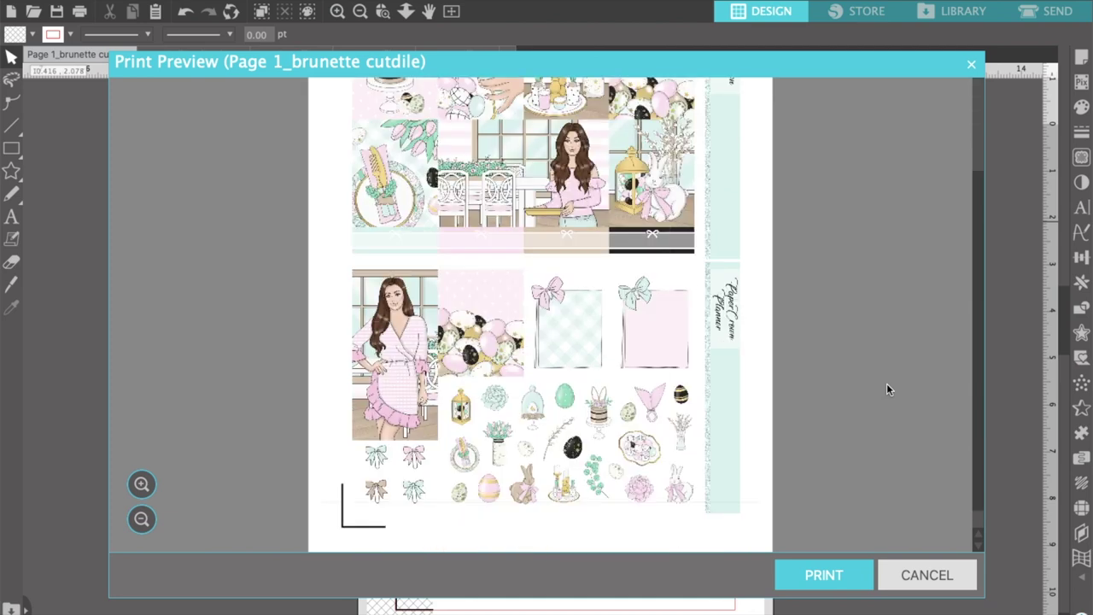
{"action": "scroll", "coordinate": [886, 389], "scroll_direction": "up", "scroll_amount": 5}
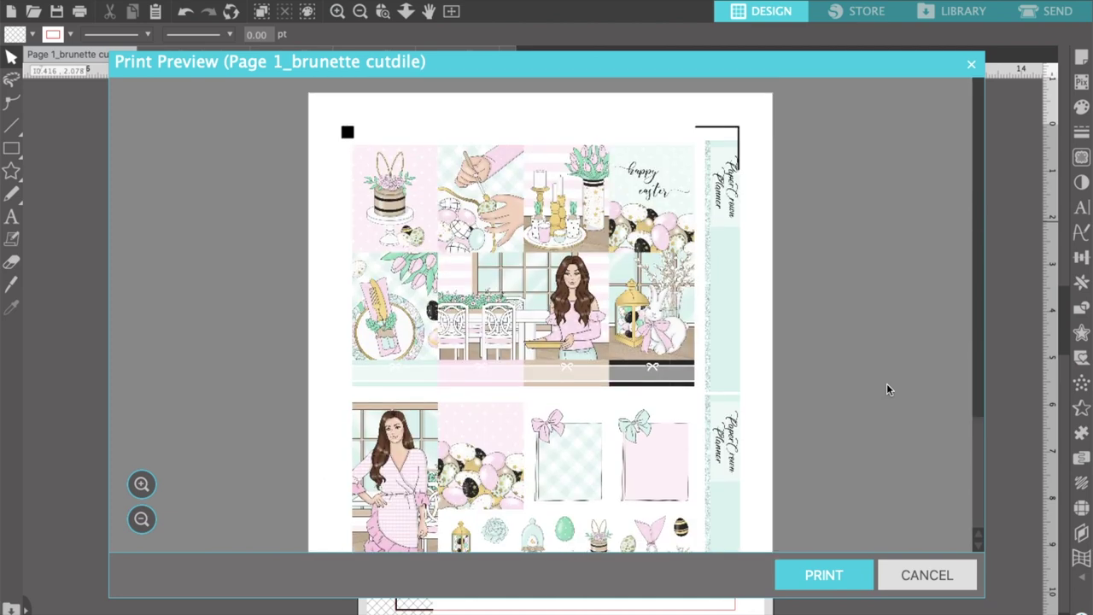
{"action": "scroll", "coordinate": [886, 389], "scroll_direction": "down", "scroll_amount": 5}
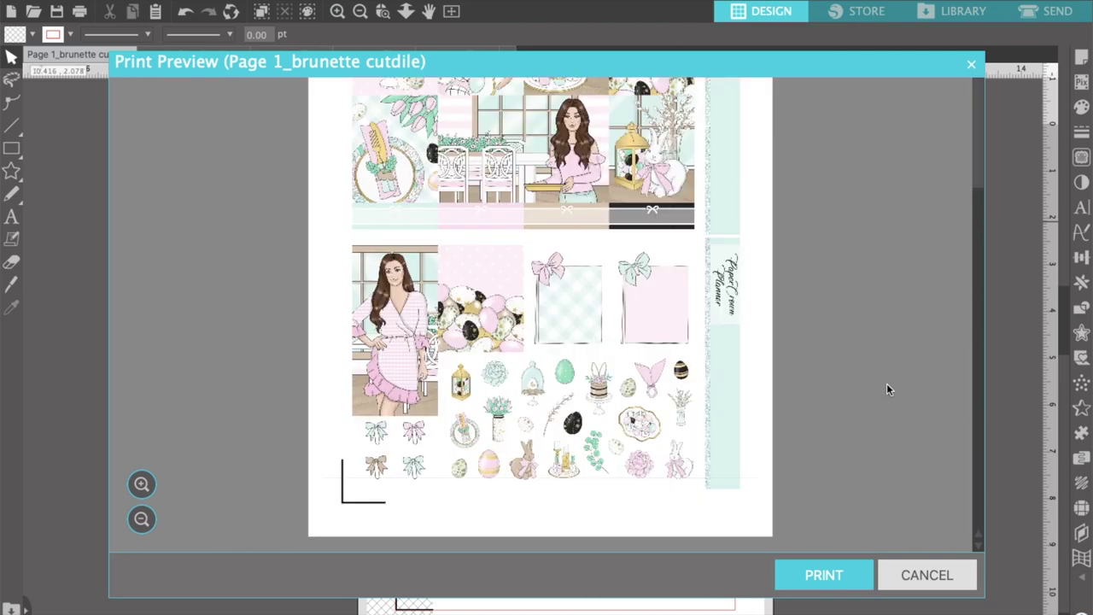
{"action": "scroll", "coordinate": [886, 390], "scroll_direction": "up", "scroll_amount": 5}
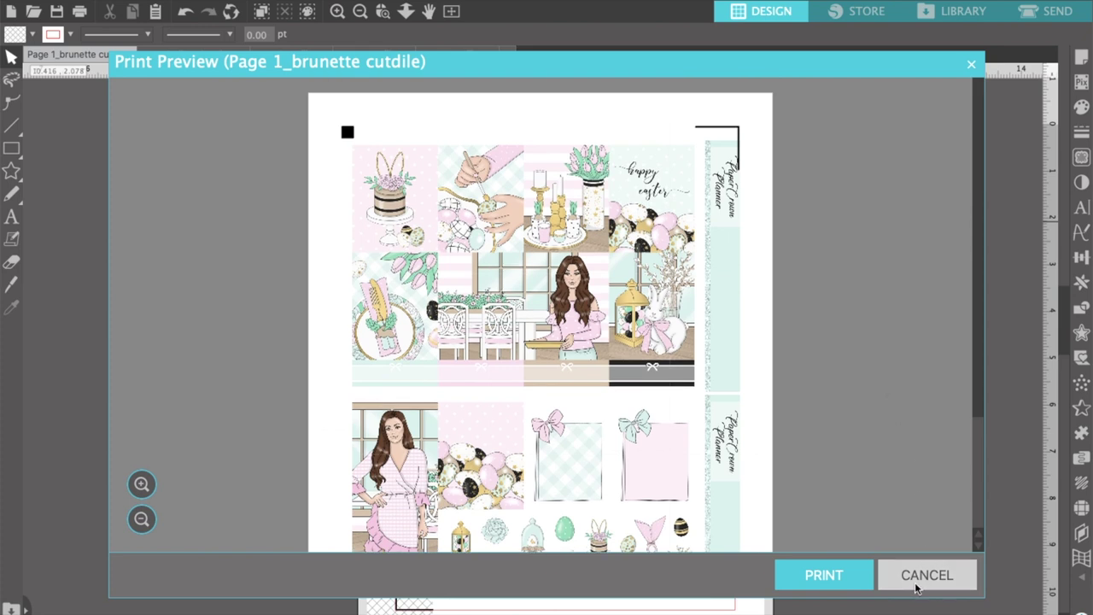
Print the Page 1 sticker sheet on the Canon TS9100 series printer with the quality set to Best.
{"action": "left_click", "coordinate": [841, 579]}
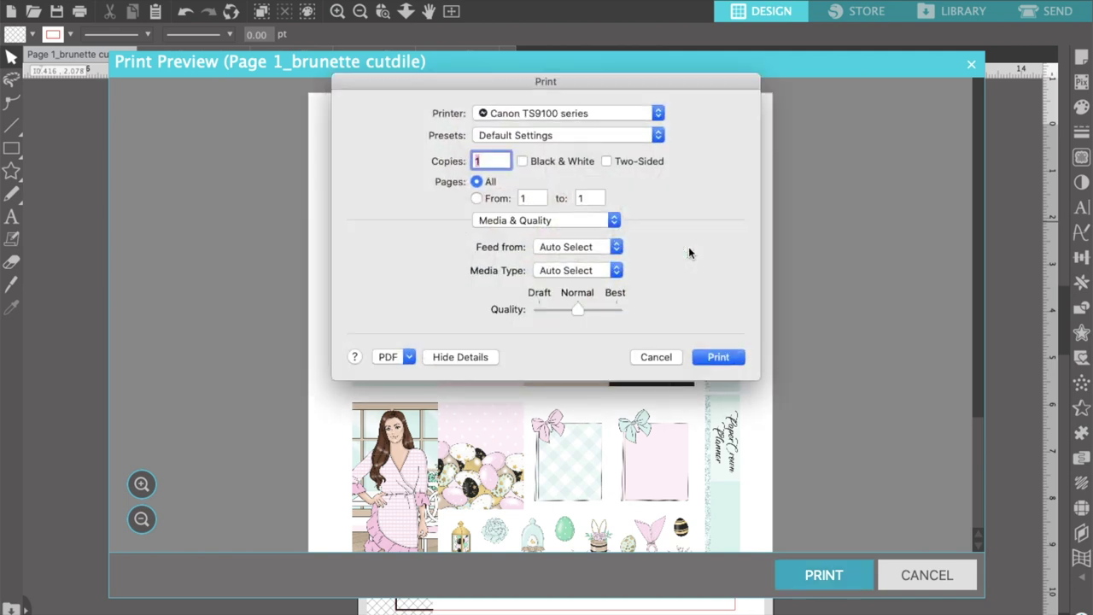
{"action": "left_click", "coordinate": [577, 313]}
{"action": "left_click", "coordinate": [716, 358]}
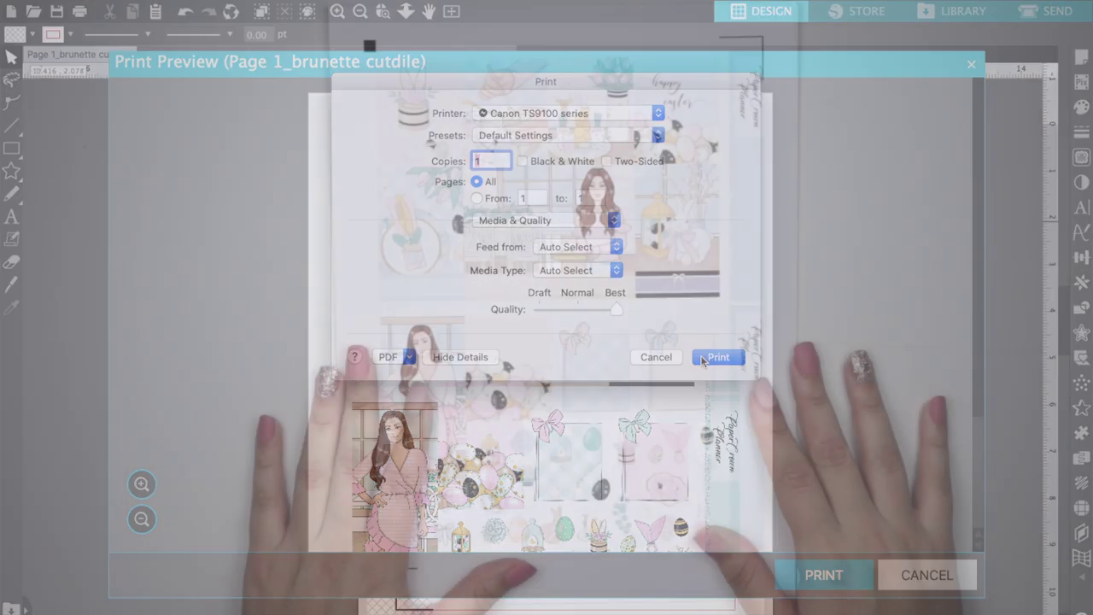